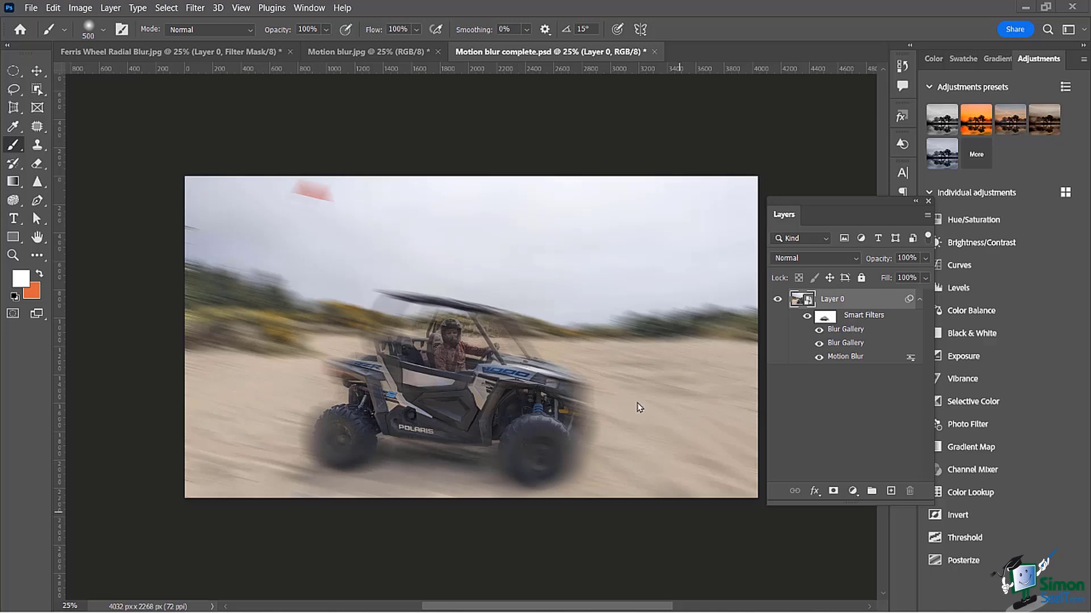
# Compare the original with the blurred example, then convert Motion blur.jpg's Layer 0 to a smart object
pyautogui.click(359, 52)
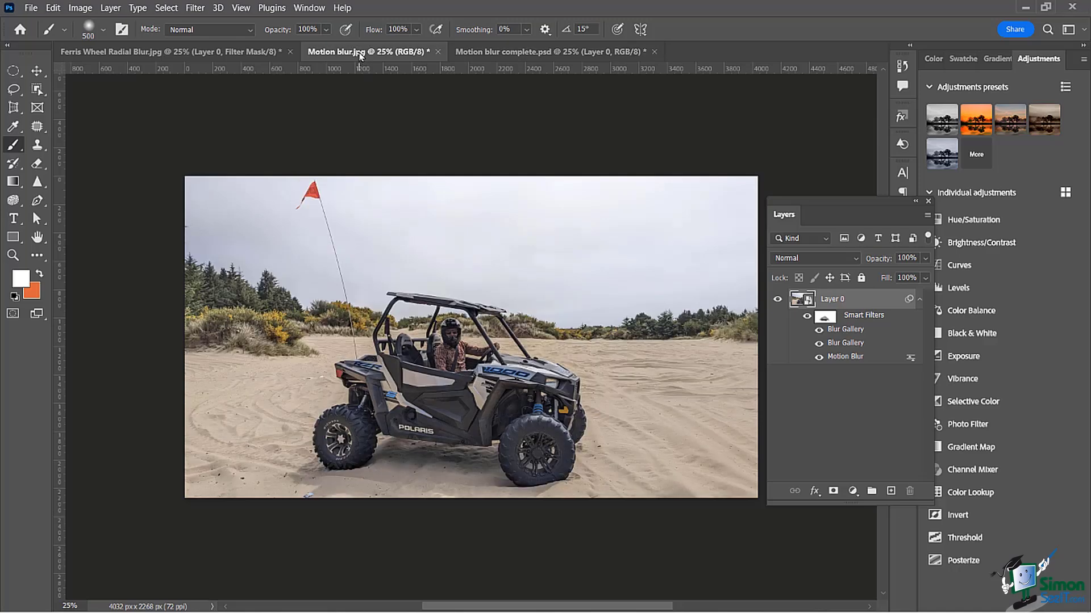
pyautogui.click(509, 53)
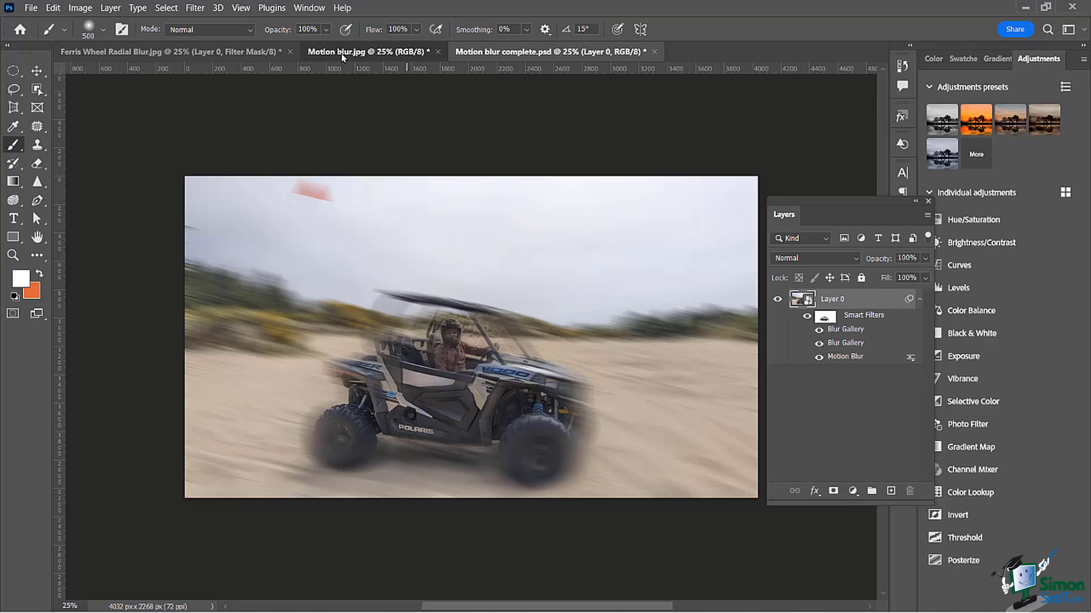
pyautogui.click(361, 54)
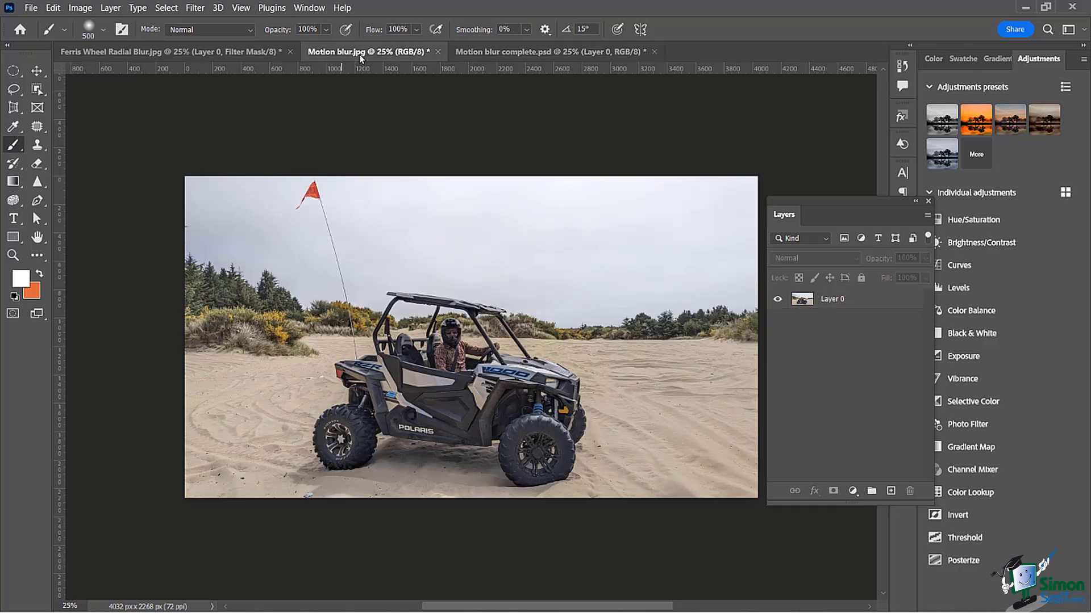
pyautogui.click(844, 305)
pyautogui.rightClick(845, 306)
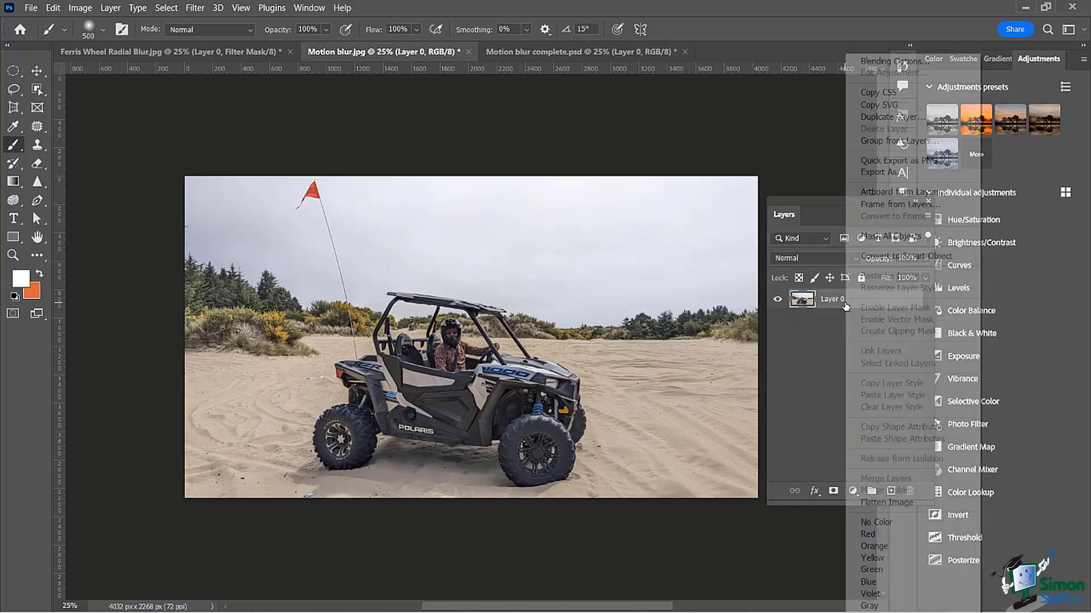
pyautogui.click(885, 262)
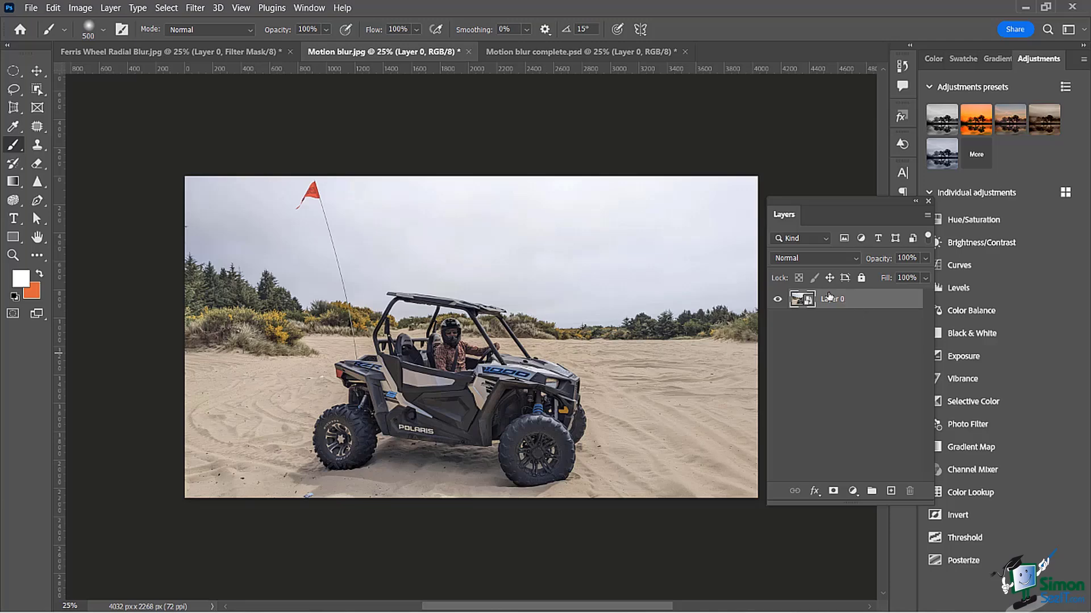
pyautogui.click(196, 8)
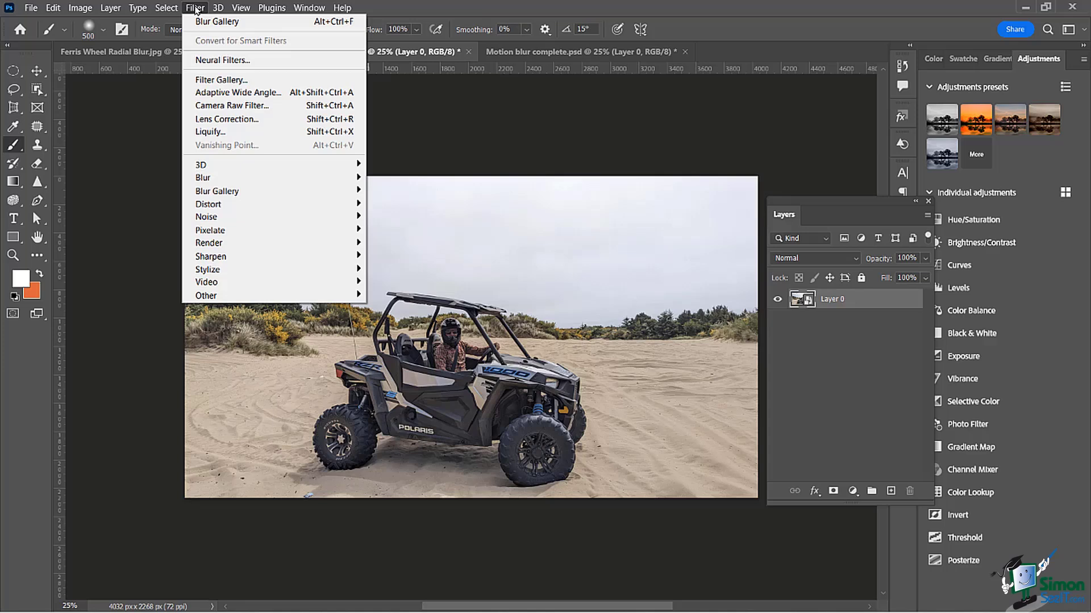
pyautogui.moveTo(254, 183)
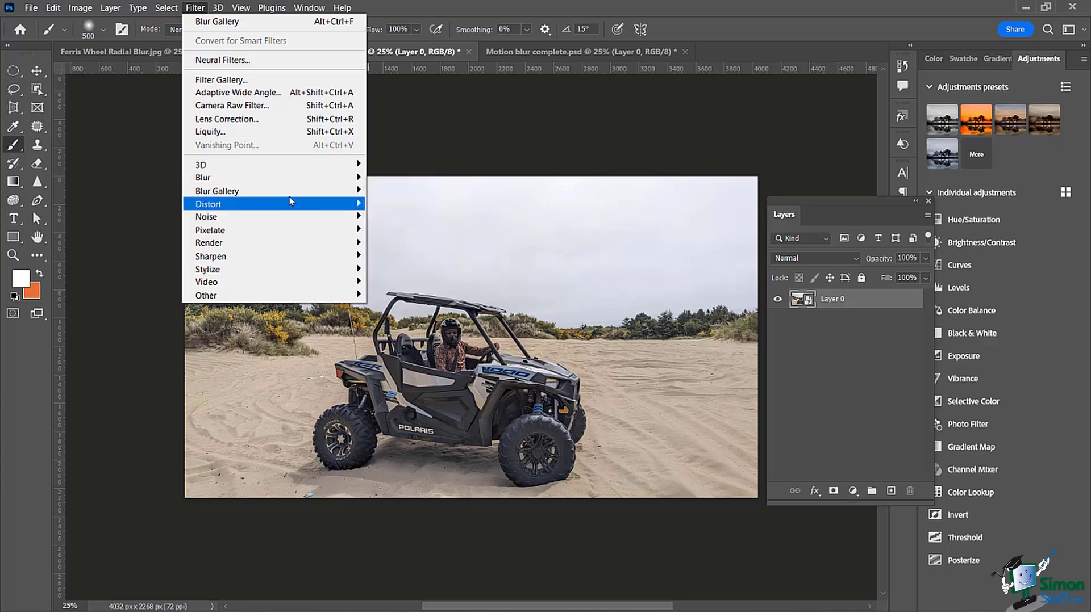
pyautogui.moveTo(287, 191)
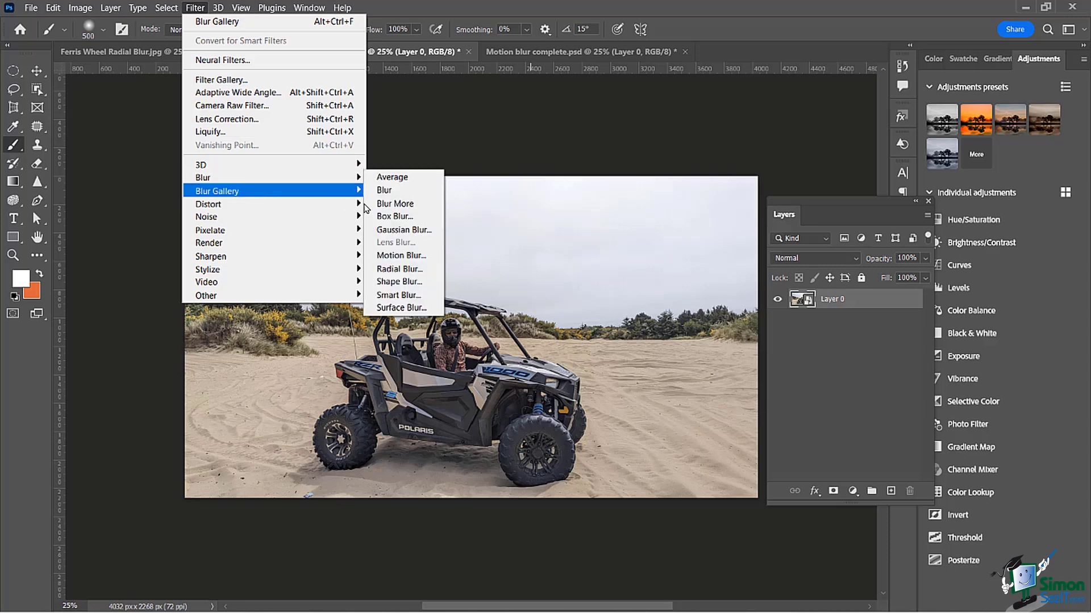
# Set up Motion Blur with an Angle of -8° and a Distance of 190 pixels
pyautogui.click(391, 257)
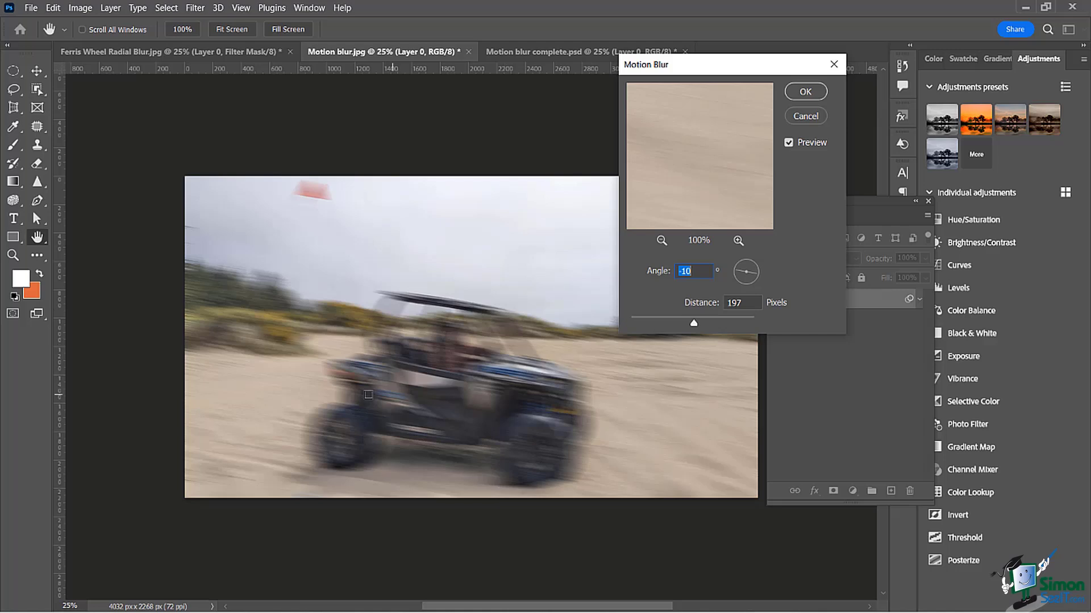
pyautogui.scroll(7, 703, 271)
pyautogui.scroll(6, 703, 271)
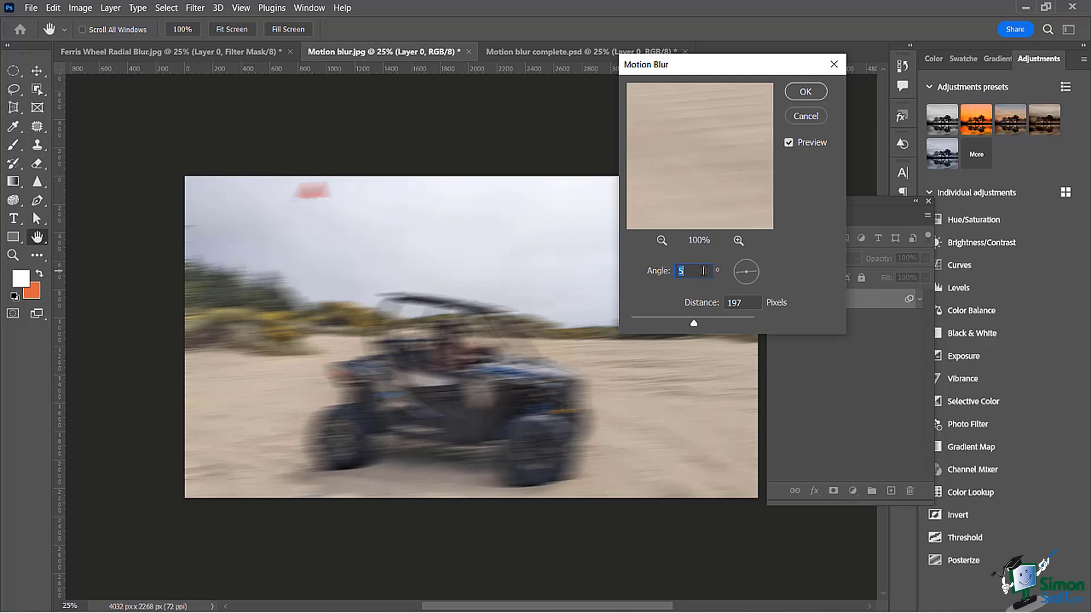
pyautogui.scroll(6, 703, 271)
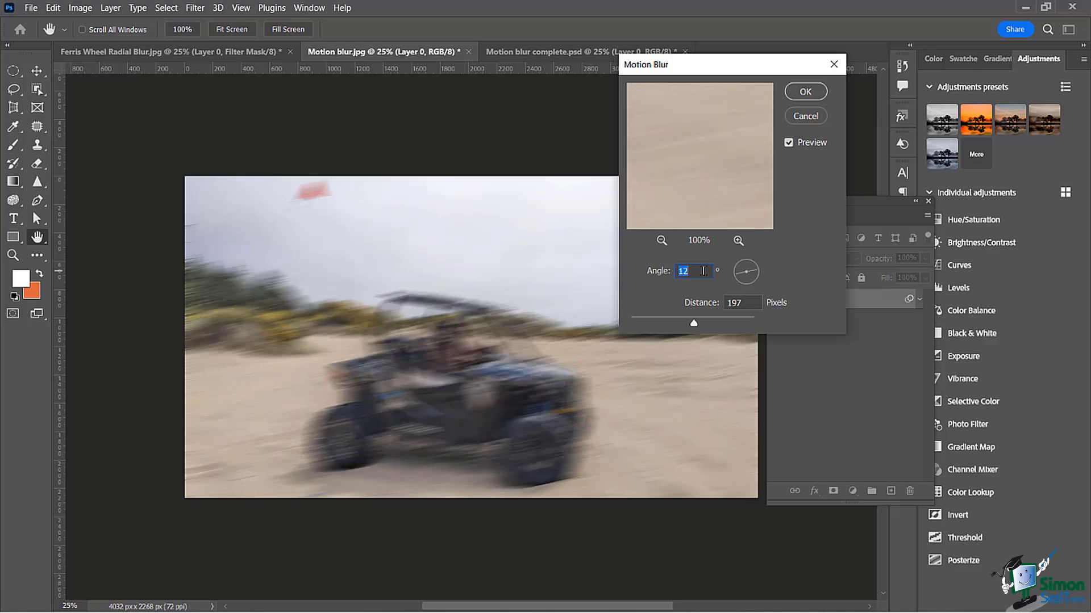
pyautogui.scroll(-13, 704, 271)
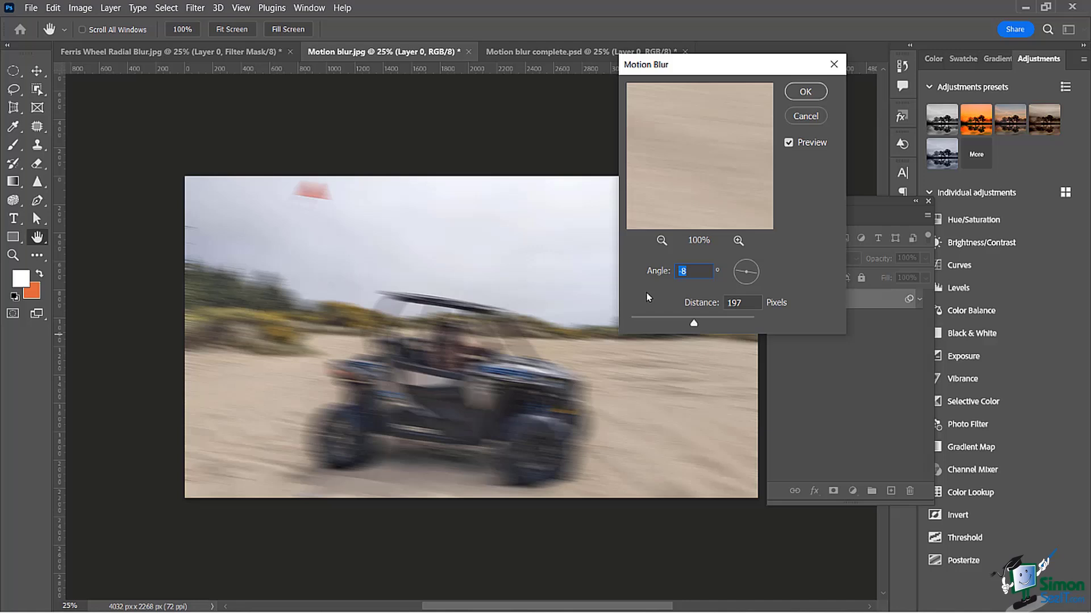
pyautogui.moveTo(693, 323)
pyautogui.mouseDown()
pyautogui.moveTo(672, 324)
pyautogui.moveTo(692, 324)
pyautogui.mouseUp()
# Commit the Motion Blur smart filter, then reopen it to confirm -8° and 190 px are kept
pyautogui.click(804, 92)
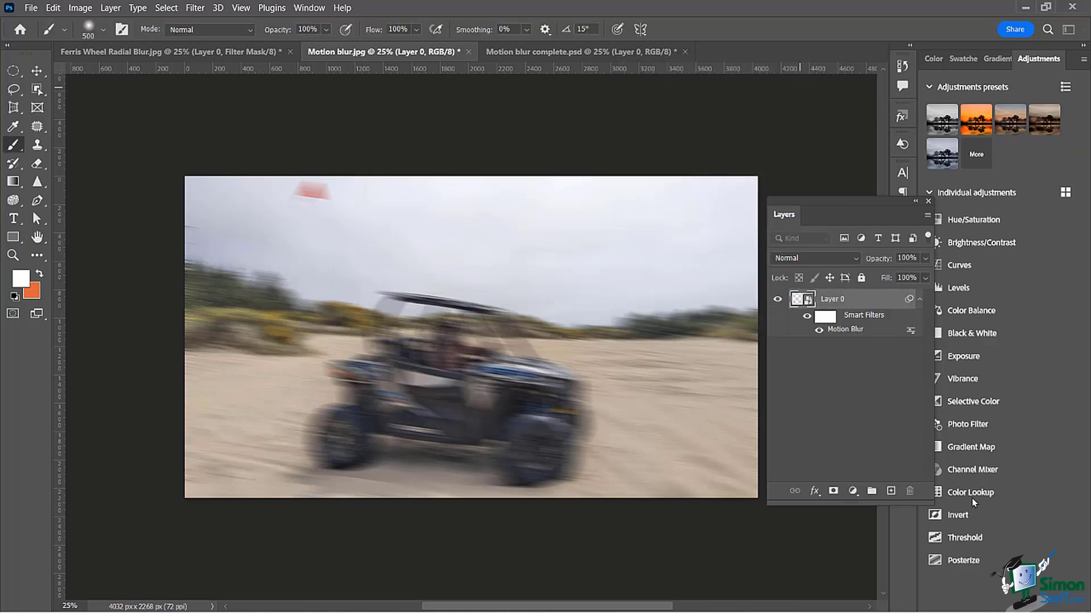
pyautogui.doubleClick(844, 331)
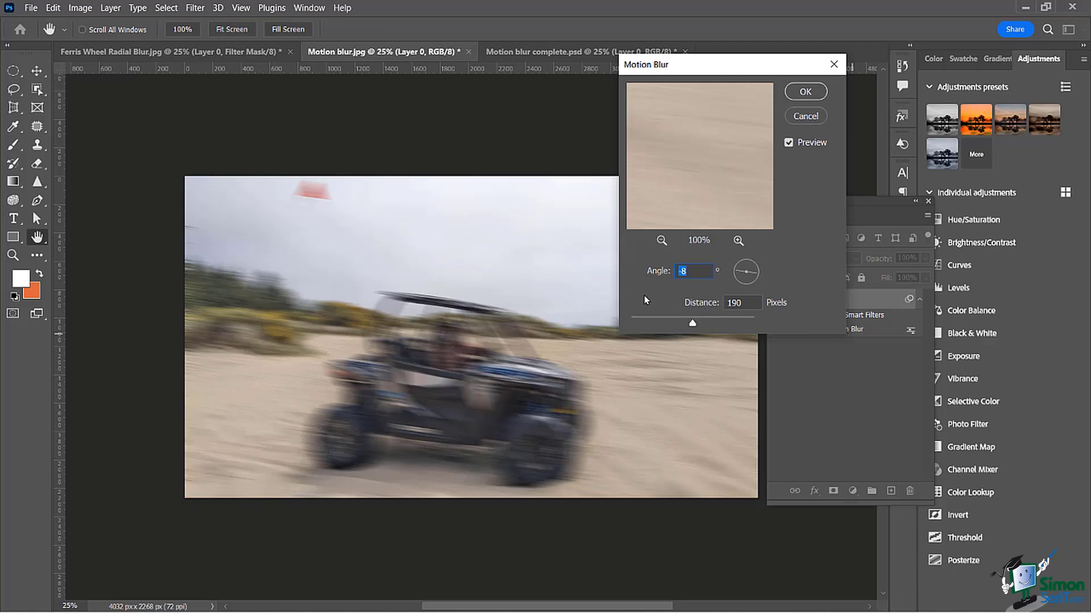
pyautogui.click(805, 92)
pyautogui.press('b')
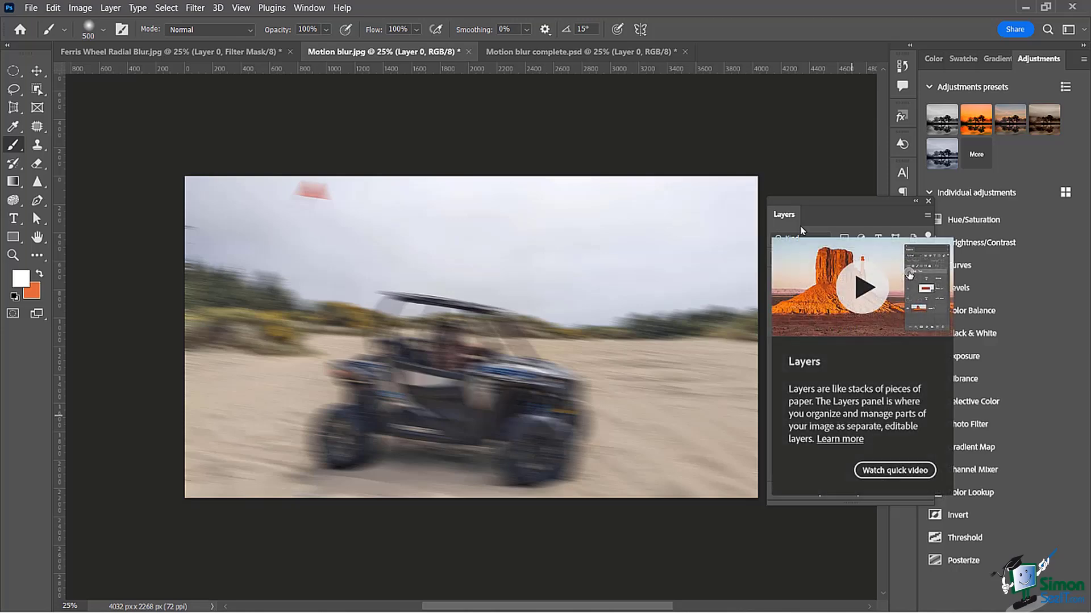
# Start a Blur Gallery Spin Blur and move its ring onto the left front wheel
pyautogui.click(195, 8)
pyautogui.moveTo(253, 195)
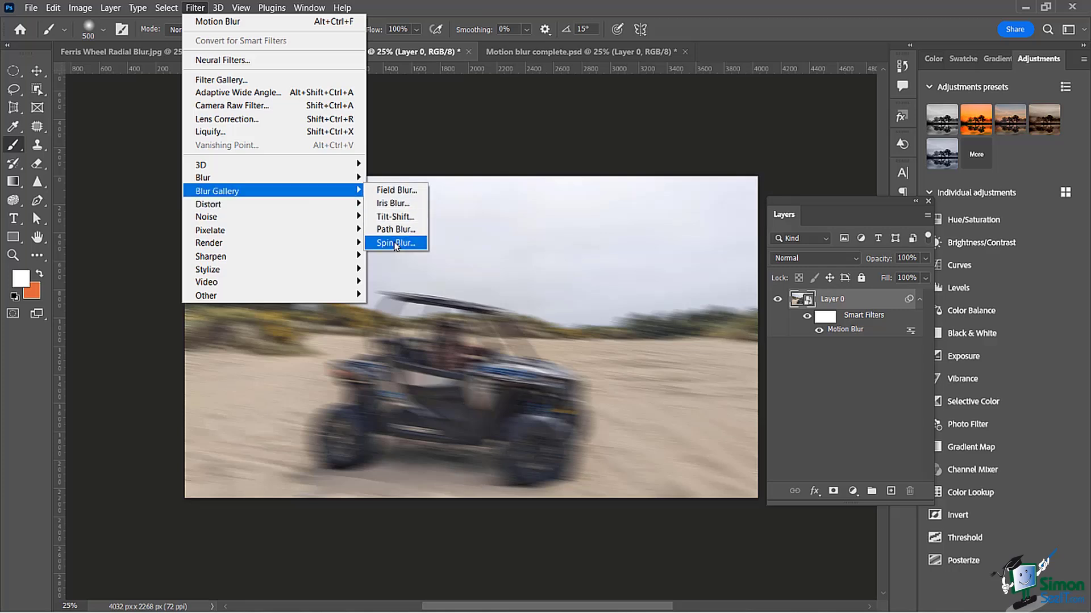
pyautogui.click(381, 244)
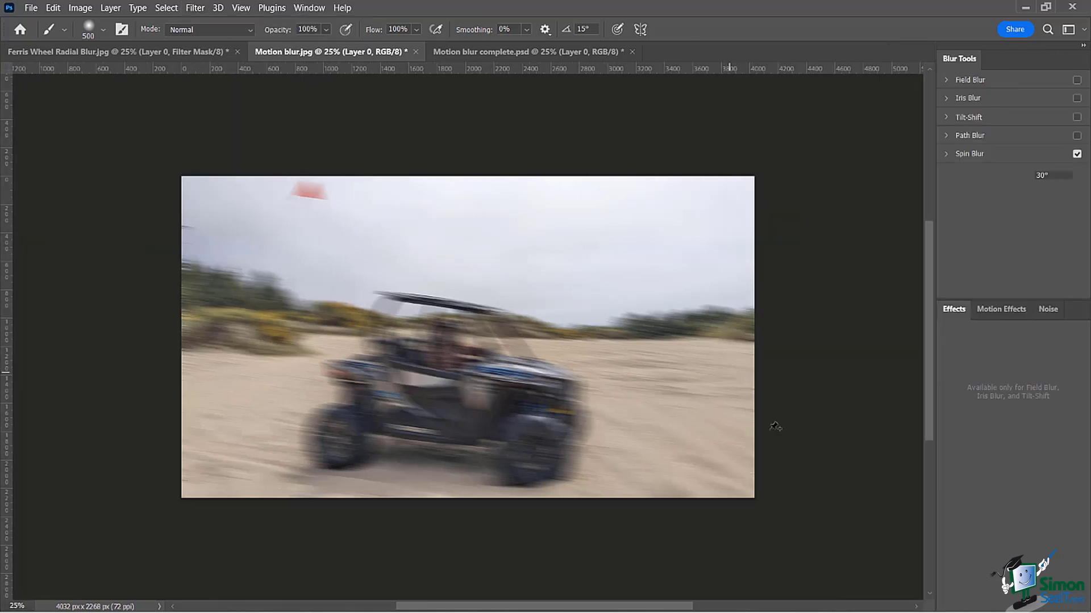
pyautogui.write('15')
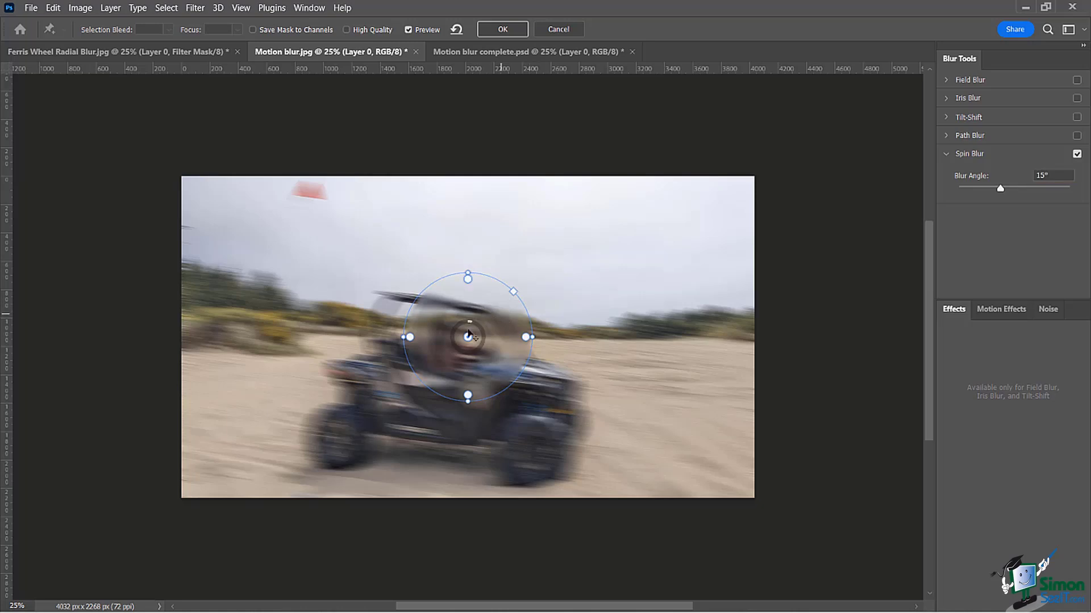
pyautogui.moveTo(472, 320); pyautogui.dragTo(344, 413)
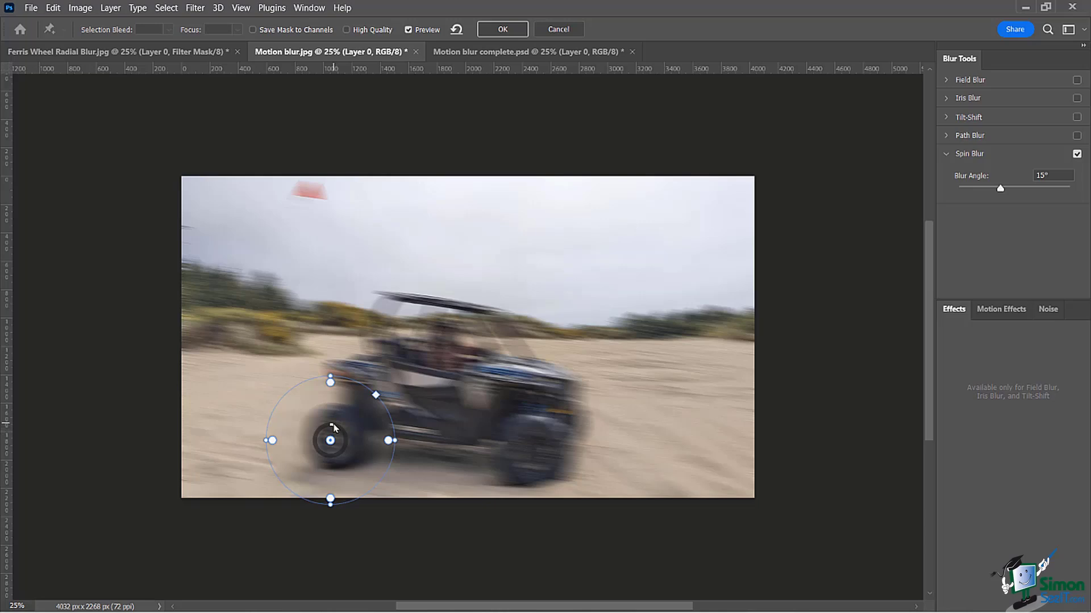
# Shrink the spin ring to fit the wheel, raise Blur Angle to about 57°, and apply it
pyautogui.moveTo(334, 428)
pyautogui.mouseDown()
pyautogui.moveTo(345, 443)
pyautogui.moveTo(342, 427)
pyautogui.mouseUp()
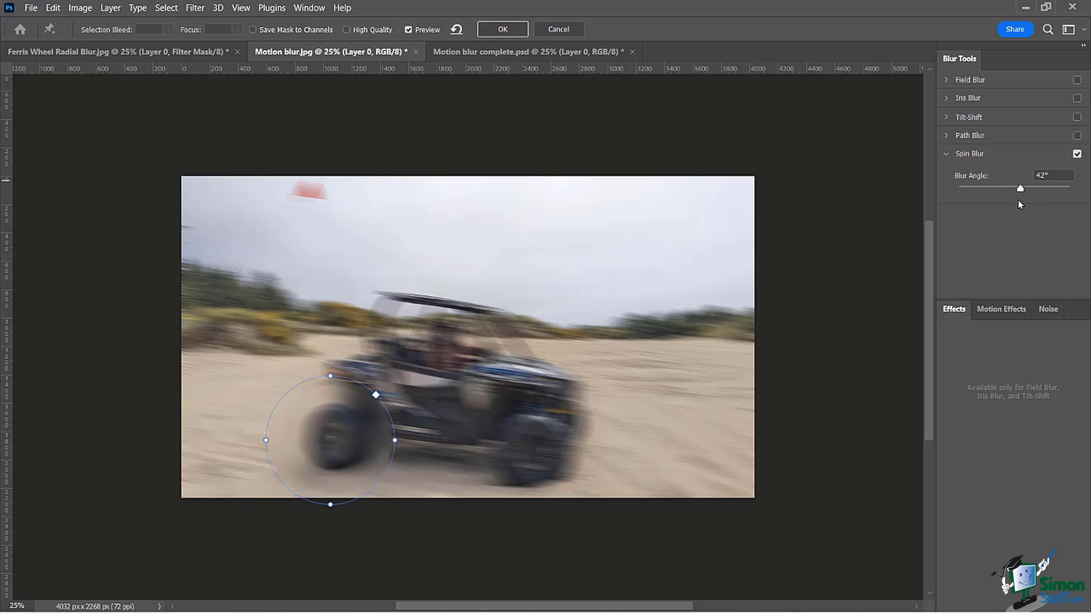
pyautogui.moveTo(1019, 191)
pyautogui.mouseDown()
pyautogui.moveTo(1000, 190)
pyautogui.moveTo(1031, 190)
pyautogui.moveTo(1010, 192)
pyautogui.moveTo(1022, 189)
pyautogui.mouseUp()
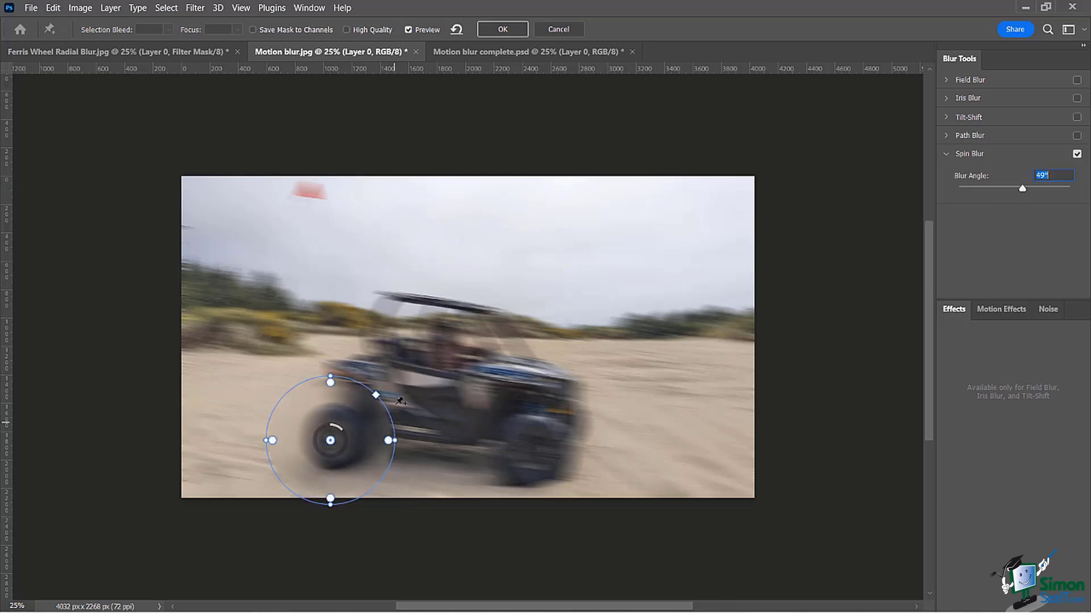
pyautogui.moveTo(375, 393); pyautogui.dragTo(360, 423)
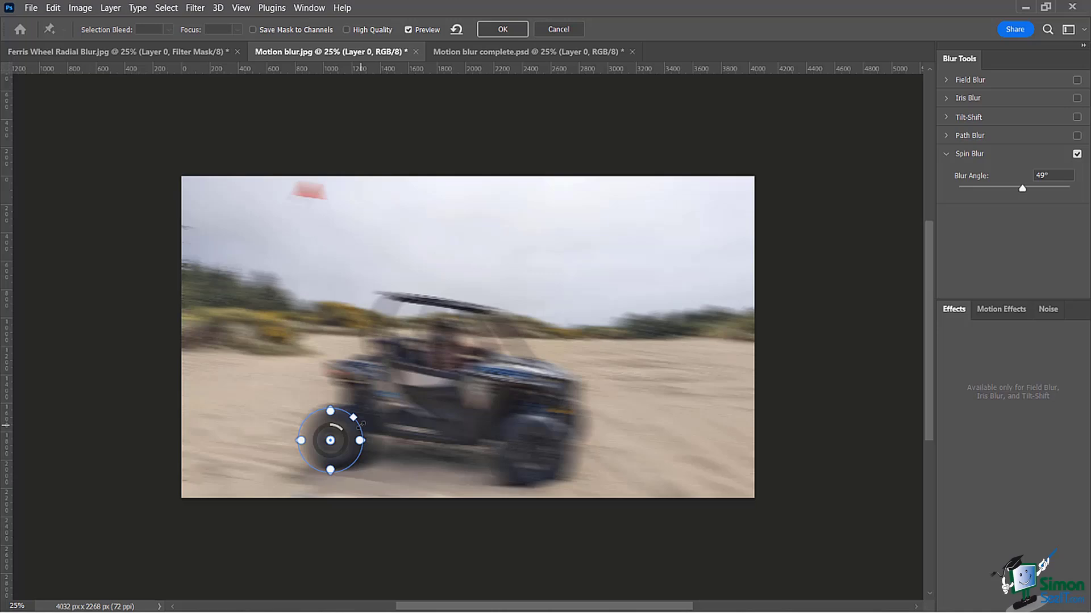
pyautogui.moveTo(1019, 187); pyautogui.dragTo(1025, 189)
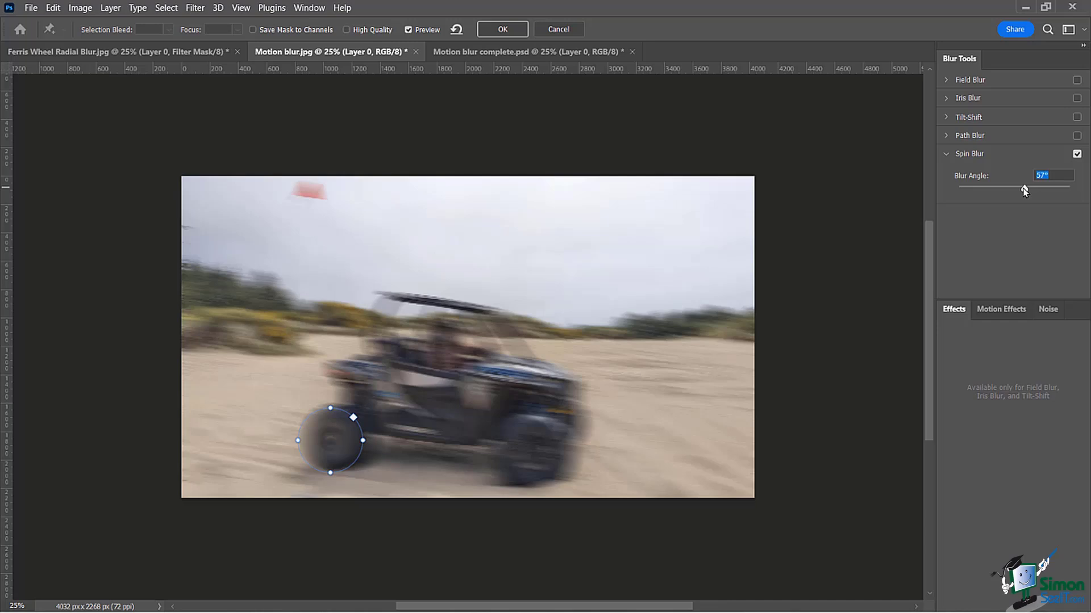
pyautogui.click(503, 31)
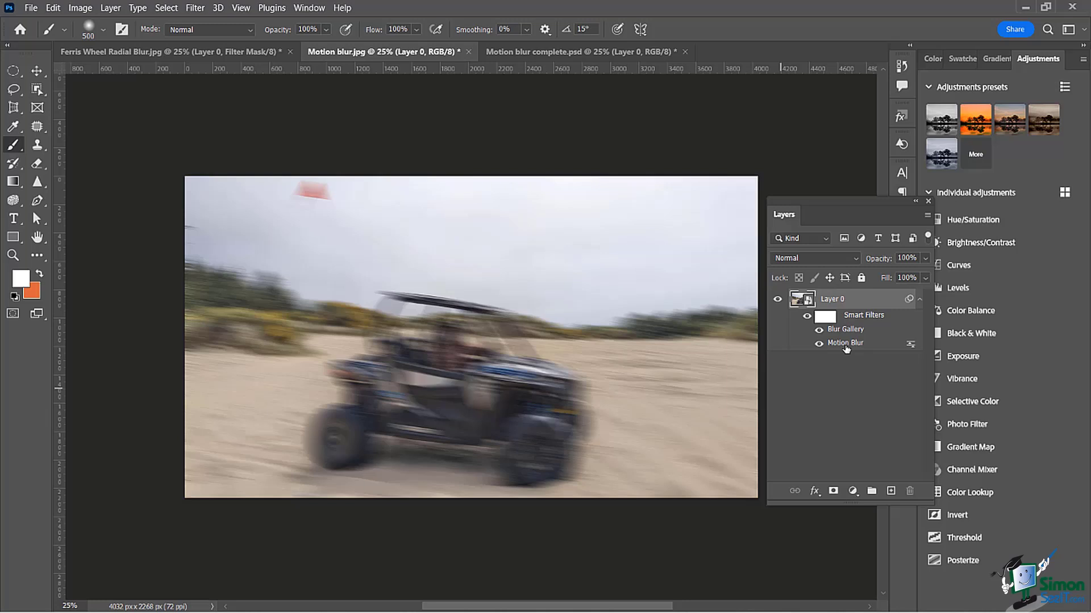
# Add a new Spin Blur on the right-hand wheel and increase its Blur Angle
pyautogui.click(198, 8)
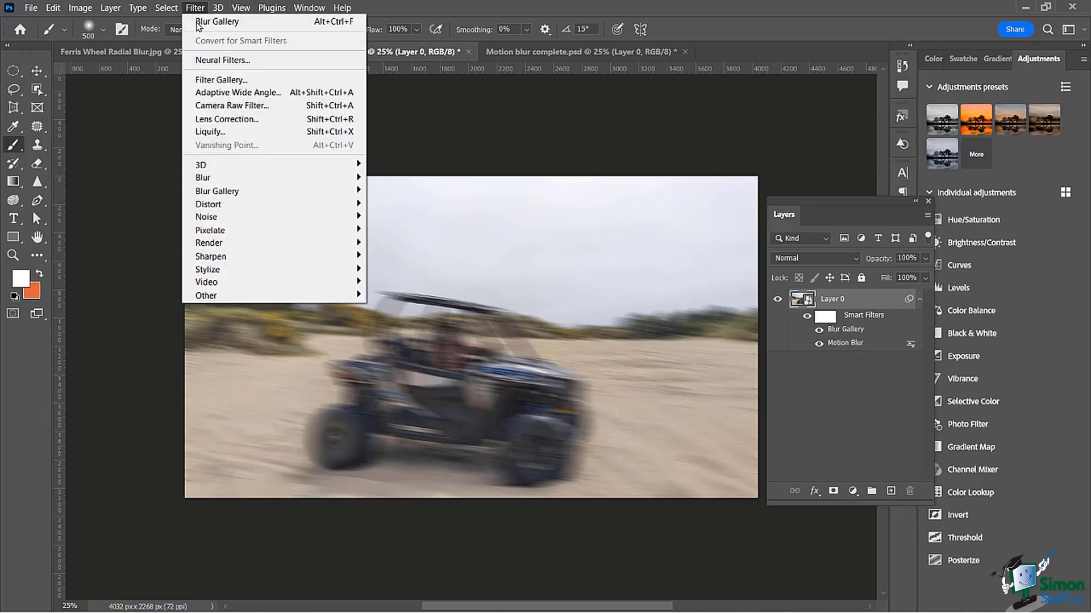
pyautogui.moveTo(265, 195)
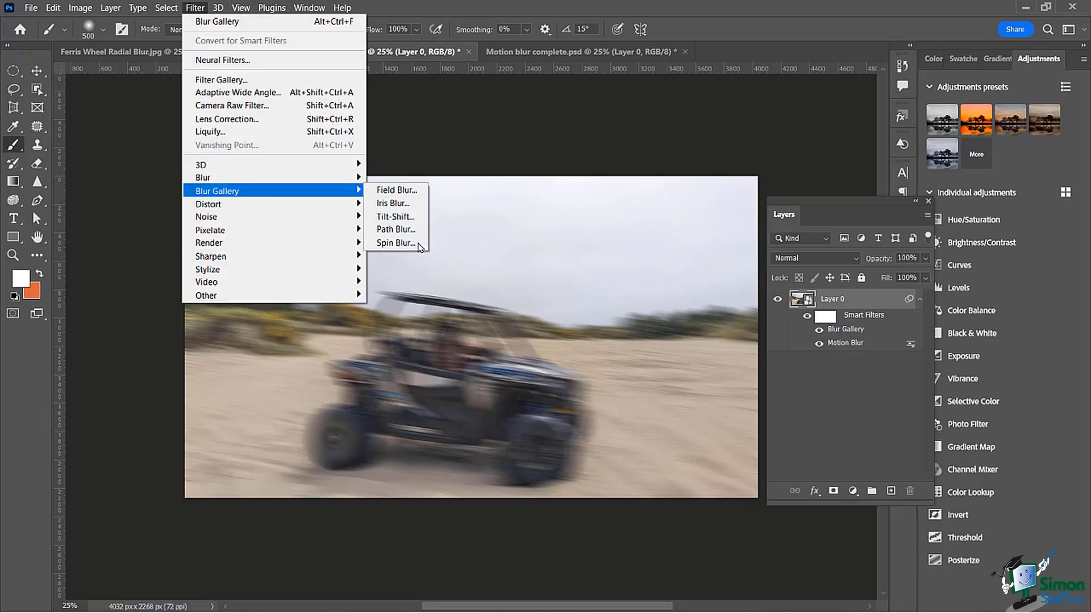
pyautogui.click(396, 243)
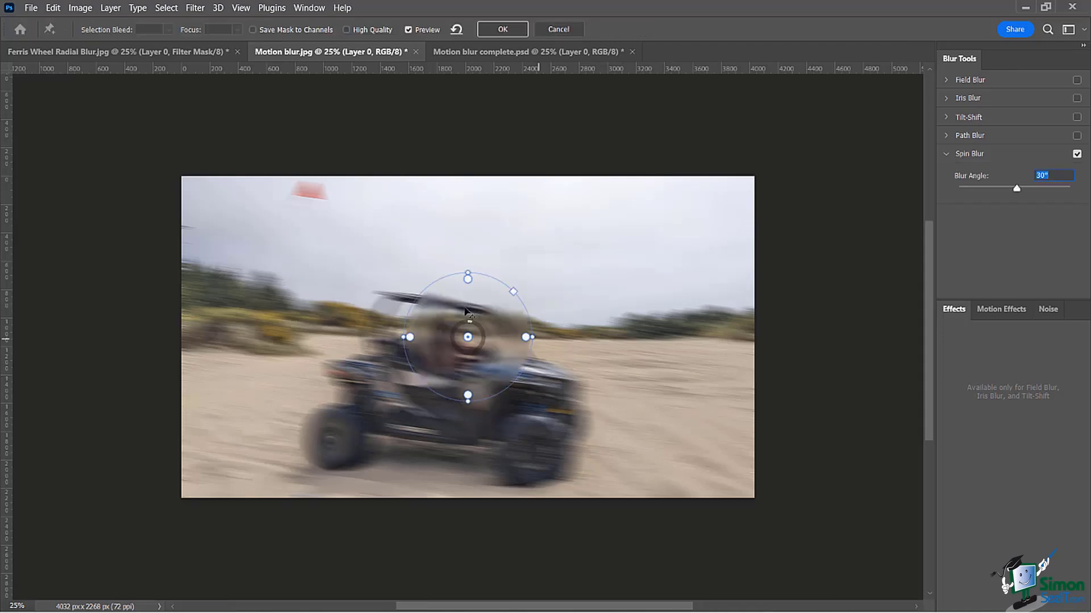
pyautogui.moveTo(465, 310); pyautogui.dragTo(559, 430)
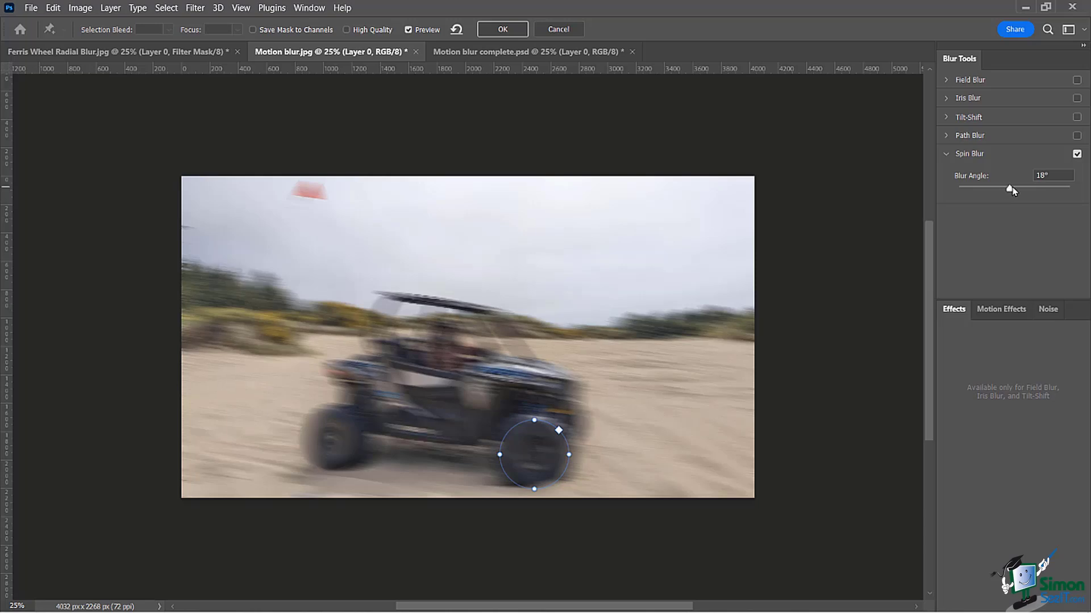
pyautogui.moveTo(1012, 190); pyautogui.dragTo(1045, 192)
pyautogui.click(1045, 193)
# Add a strobe effect with 15% Strobe Strength and more flashes
pyautogui.click(998, 309)
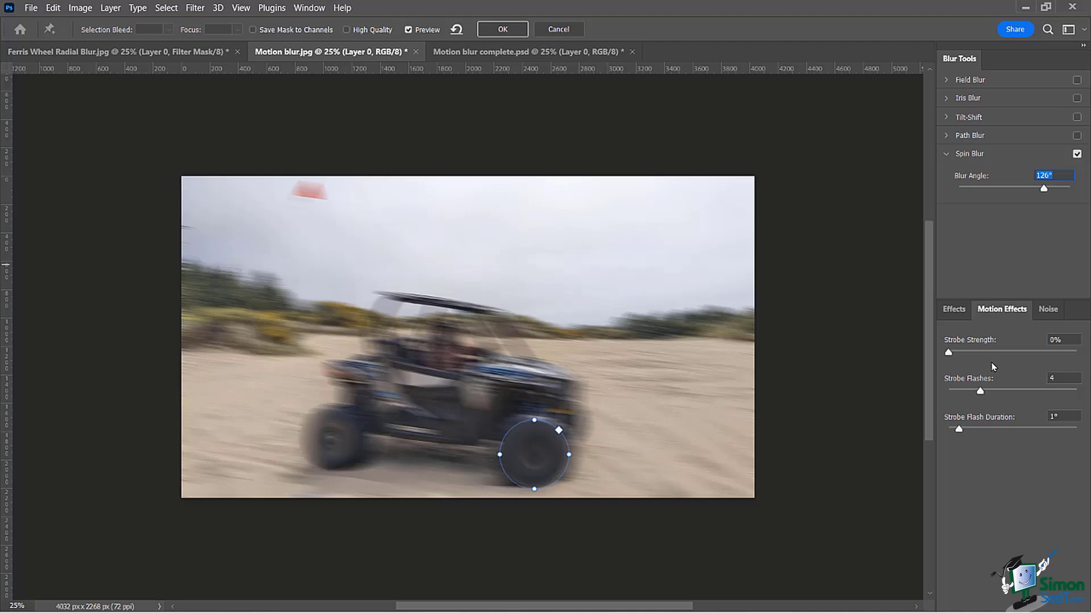
pyautogui.moveTo(954, 356)
pyautogui.mouseDown()
pyautogui.moveTo(982, 357)
pyautogui.moveTo(973, 357)
pyautogui.mouseUp()
pyautogui.moveTo(981, 393)
pyautogui.mouseDown()
pyautogui.moveTo(1004, 395)
pyautogui.moveTo(972, 396)
pyautogui.mouseUp()
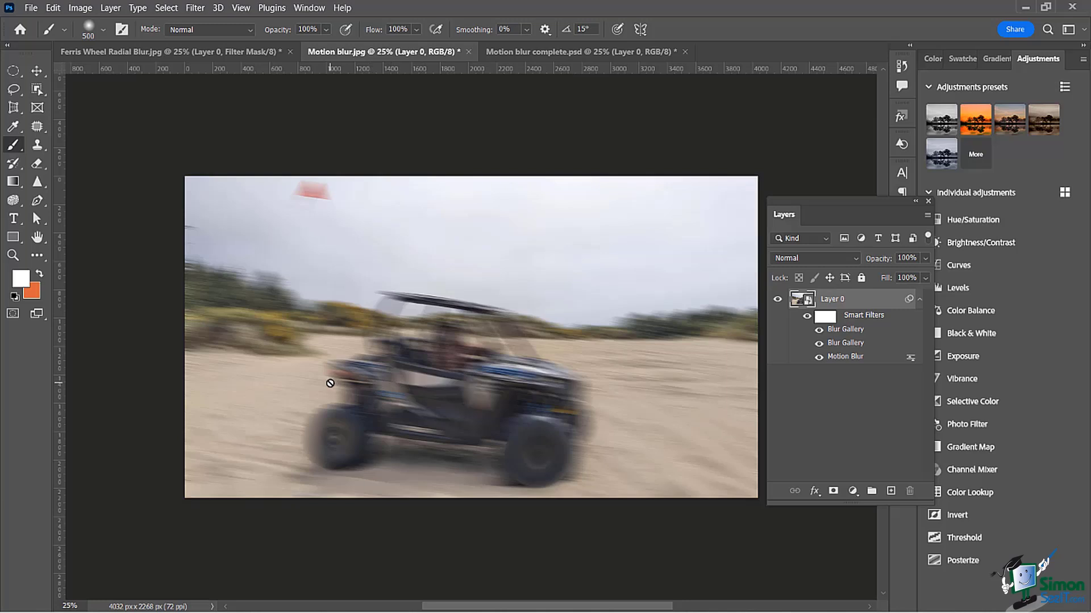
# Target Layer 0's Smart Filters mask thumbnail for painting in black
pyautogui.click(830, 319)
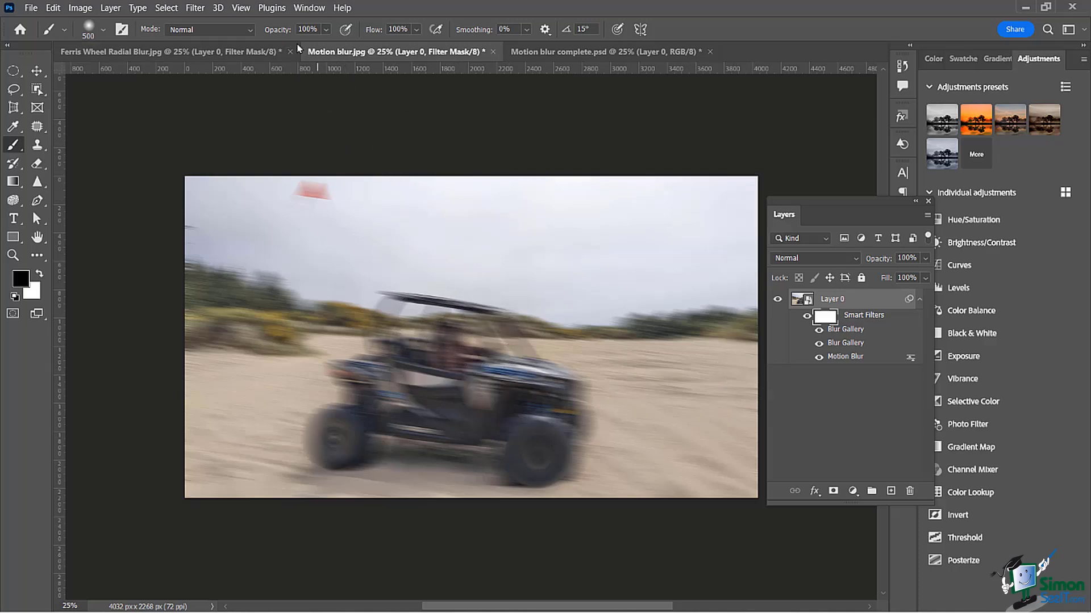
# Paint black at about 47% opacity over the driver, grille, rear fender and lower body
pyautogui.moveTo(284, 32); pyautogui.dragTo(247, 34)
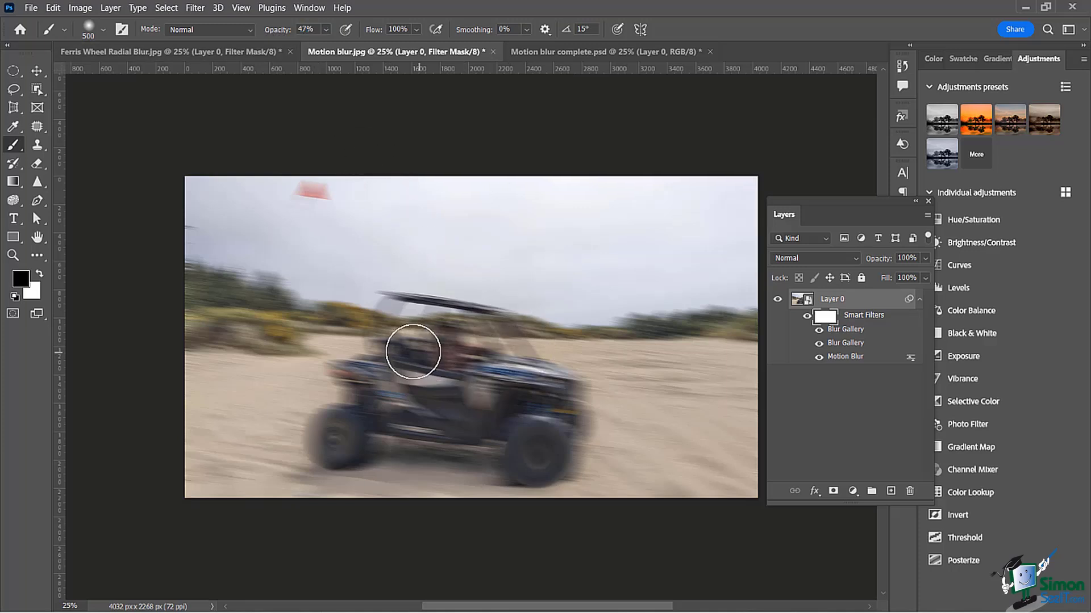
pyautogui.moveTo(446, 343); pyautogui.dragTo(475, 339)
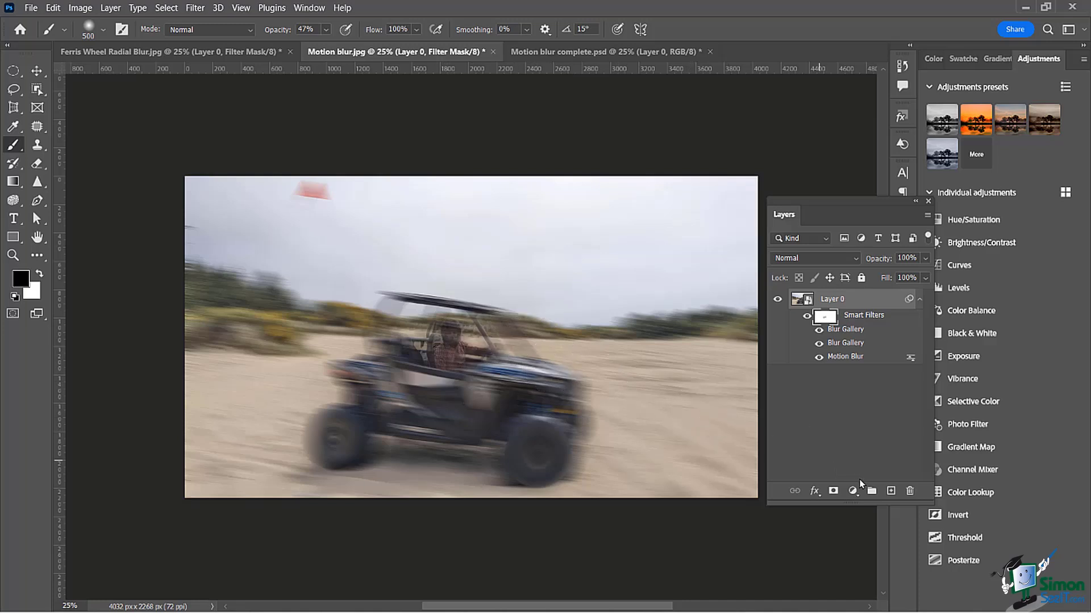
pyautogui.moveTo(555, 392); pyautogui.dragTo(608, 394)
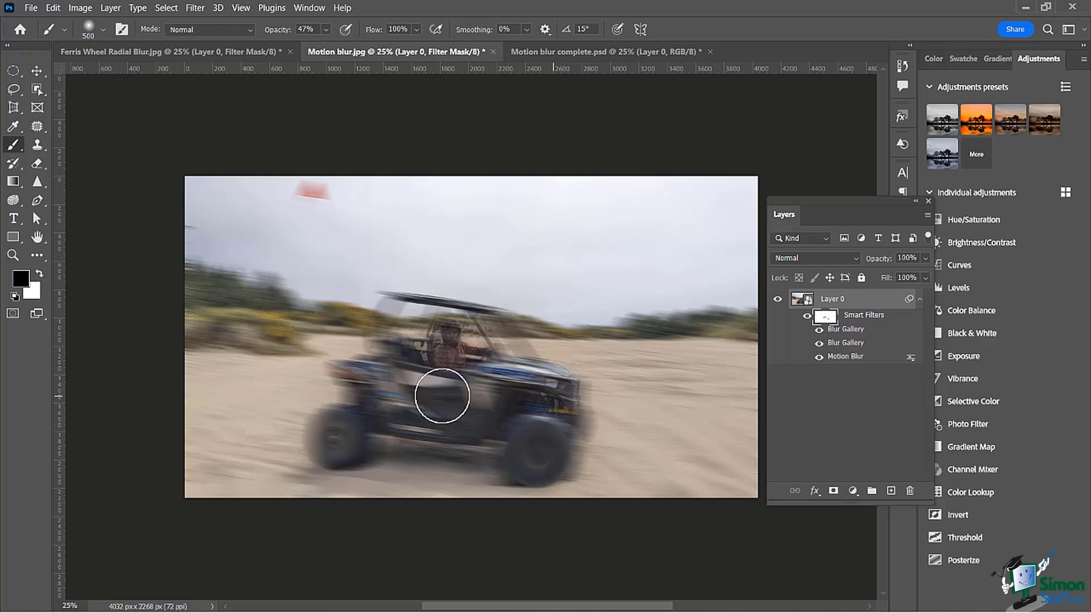
pyautogui.moveTo(442, 396)
pyautogui.mouseDown()
pyautogui.moveTo(350, 375)
pyautogui.moveTo(366, 379)
pyautogui.moveTo(368, 420)
pyautogui.moveTo(329, 420)
pyautogui.moveTo(621, 421)
pyautogui.moveTo(410, 361)
pyautogui.mouseUp()
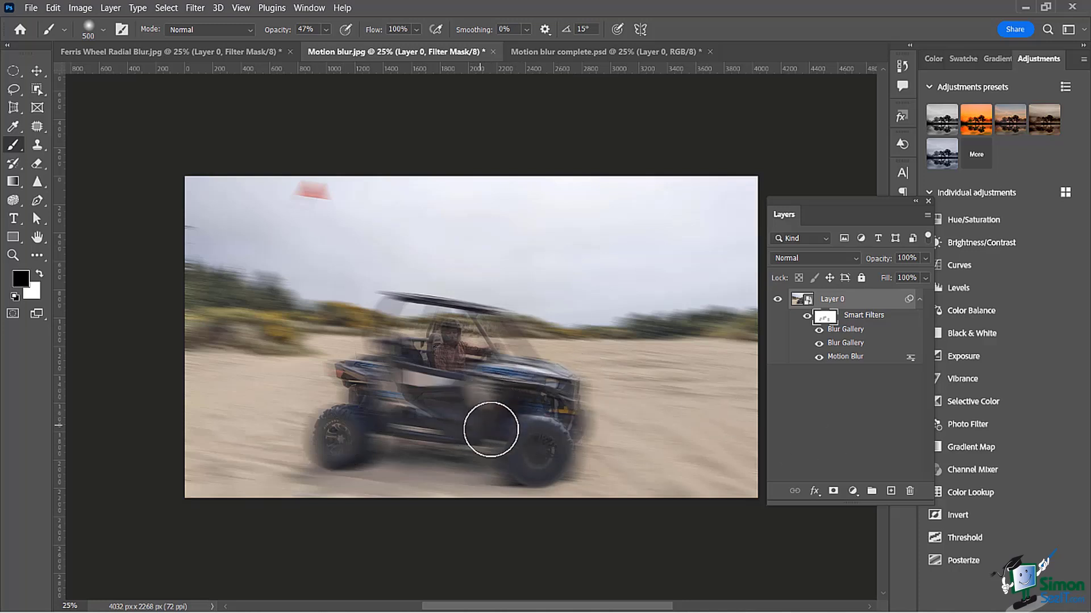
pyautogui.moveTo(490, 429)
pyautogui.mouseDown()
pyautogui.moveTo(457, 459)
pyautogui.moveTo(459, 472)
pyautogui.moveTo(425, 463)
pyautogui.mouseUp()
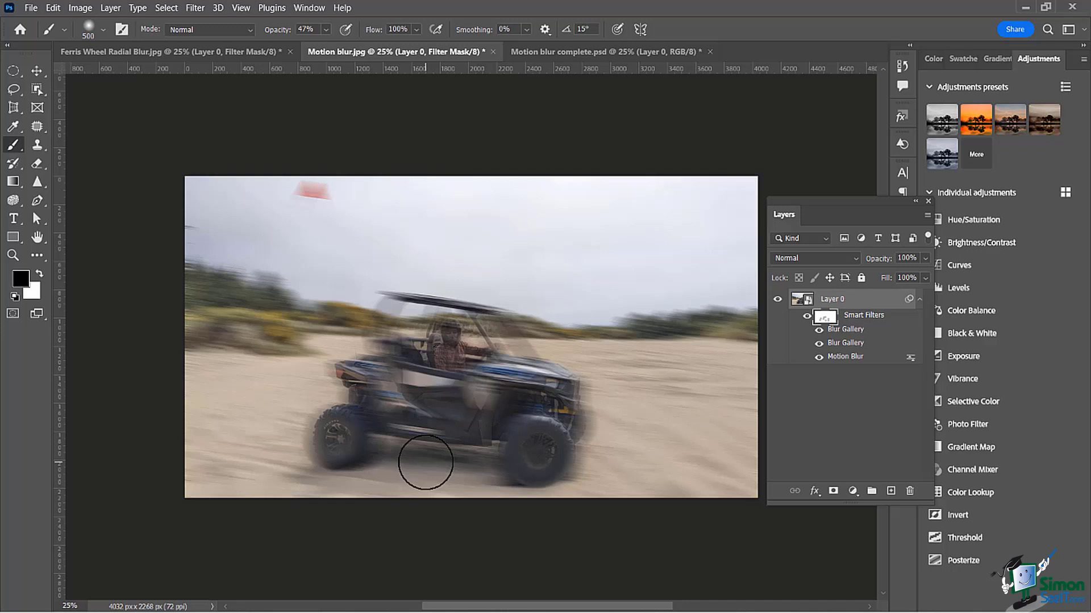